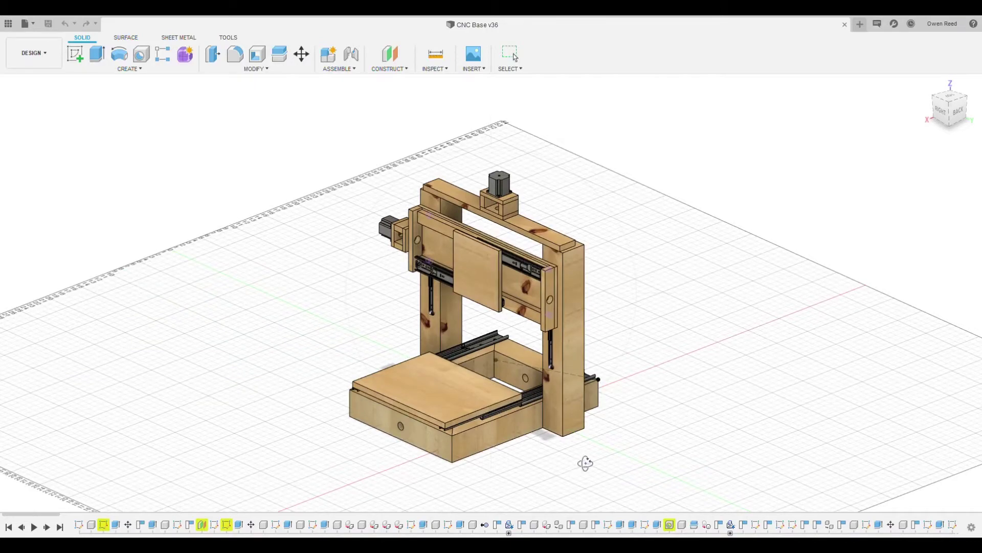
- Examine the complete wooden CNC machine from the front and from both front corners
{"action": "middle_click_drag", "start_coordinate": [586, 463], "coordinate": [323, 454], "text": "shift"}
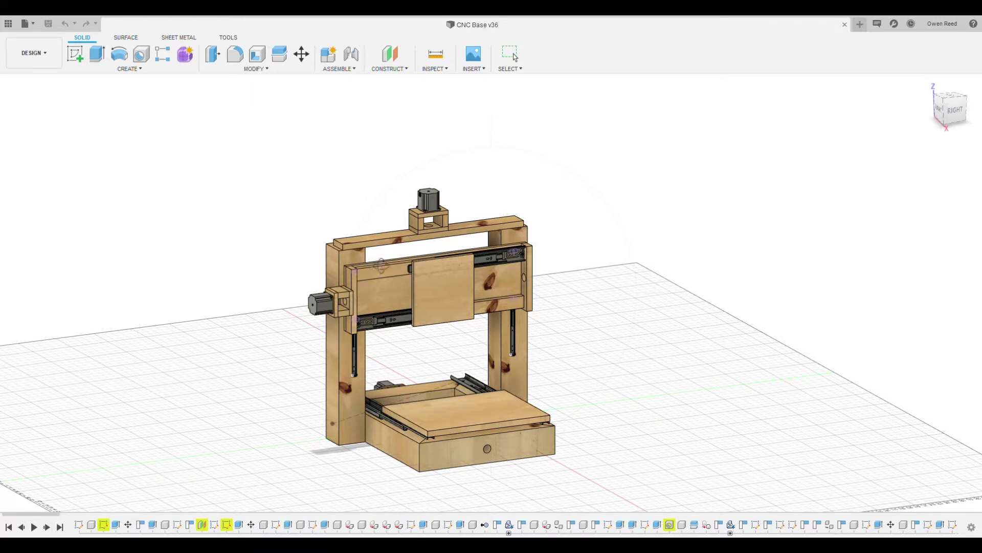
{"action": "scroll", "coordinate": [377, 381], "scroll_direction": "up", "scroll_amount": 3}
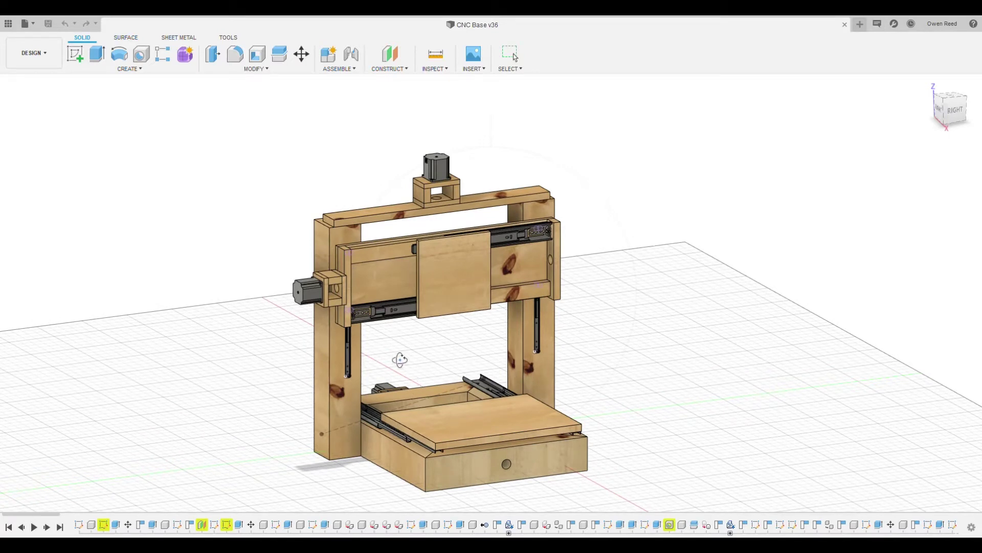
{"action": "scroll", "coordinate": [403, 355], "scroll_direction": "down", "scroll_amount": 3}
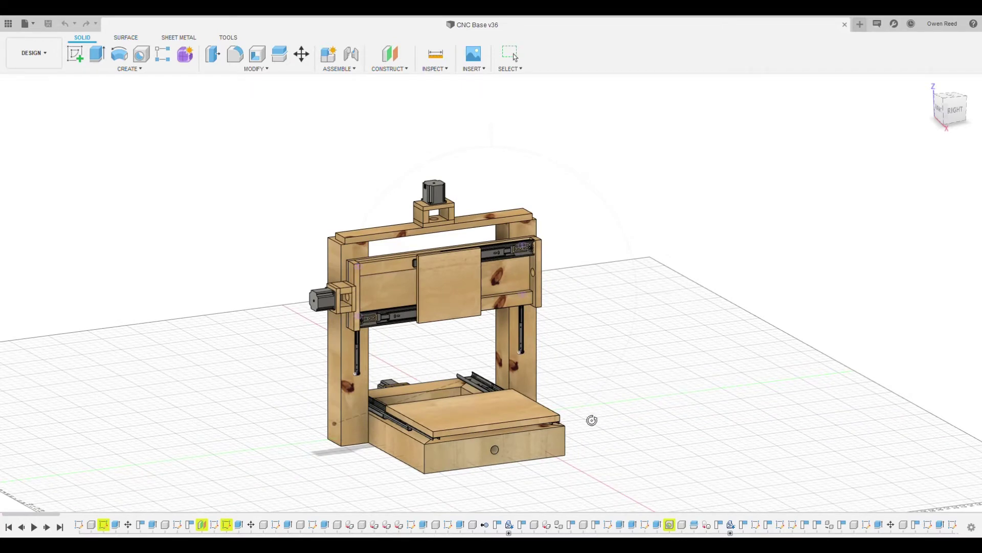
{"action": "mouse_move", "coordinate": [592, 420]}
{"action": "left_mouse_down"}
{"action": "mouse_move", "coordinate": [434, 438]}
{"action": "mouse_move", "coordinate": [581, 408]}
{"action": "left_mouse_up"}
{"action": "left_click_drag", "start_coordinate": [601, 331], "coordinate": [246, 342]}
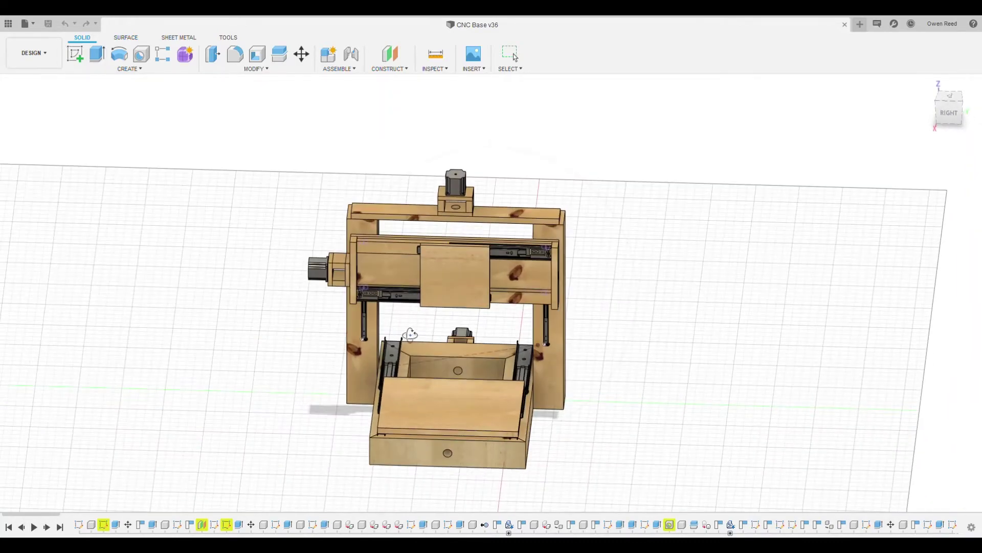
{"action": "left_click_drag", "start_coordinate": [410, 335], "coordinate": [314, 339]}
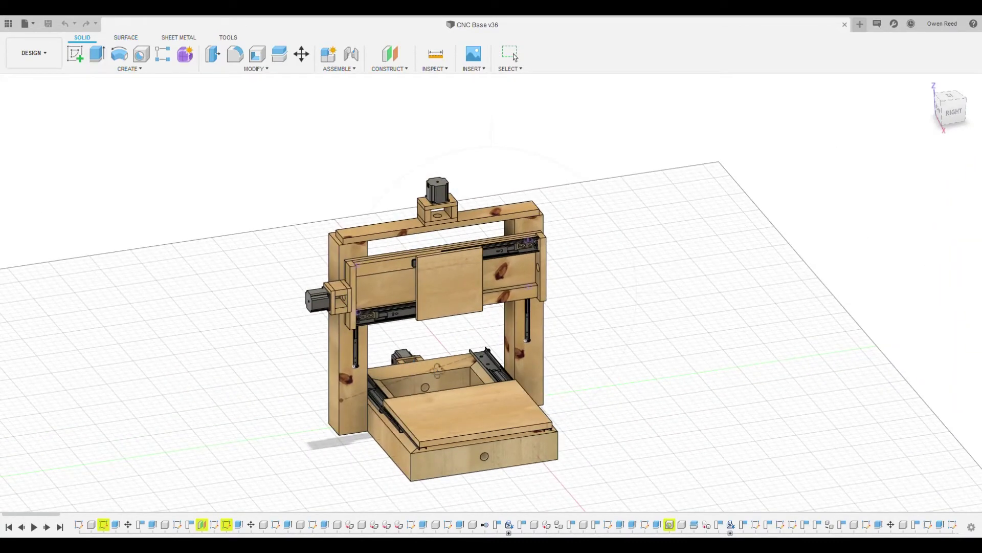
{"action": "scroll", "coordinate": [433, 444], "scroll_direction": "up", "scroll_amount": 1}
{"action": "scroll", "coordinate": [428, 438], "scroll_direction": "up", "scroll_amount": 2}
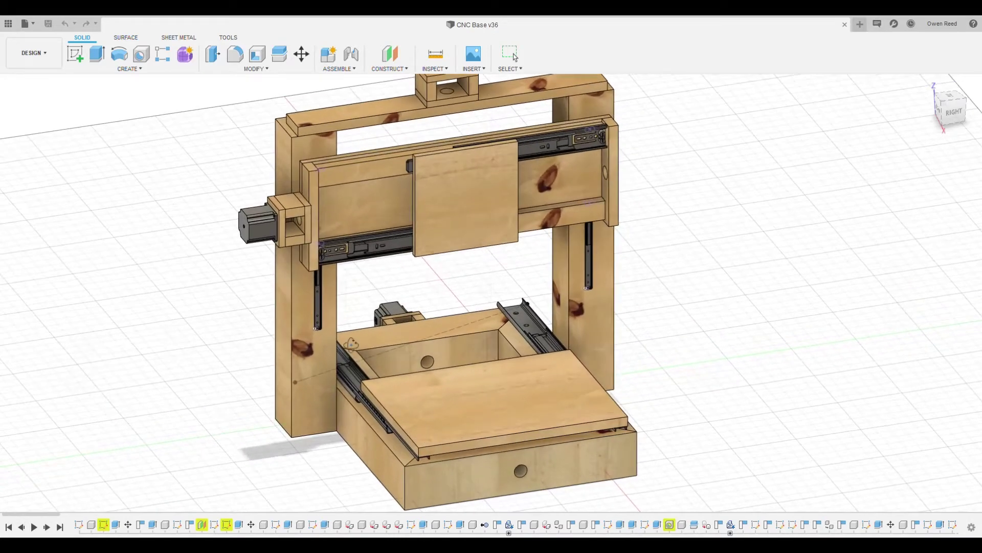
{"action": "scroll", "coordinate": [616, 359], "scroll_direction": "down", "scroll_amount": 1}
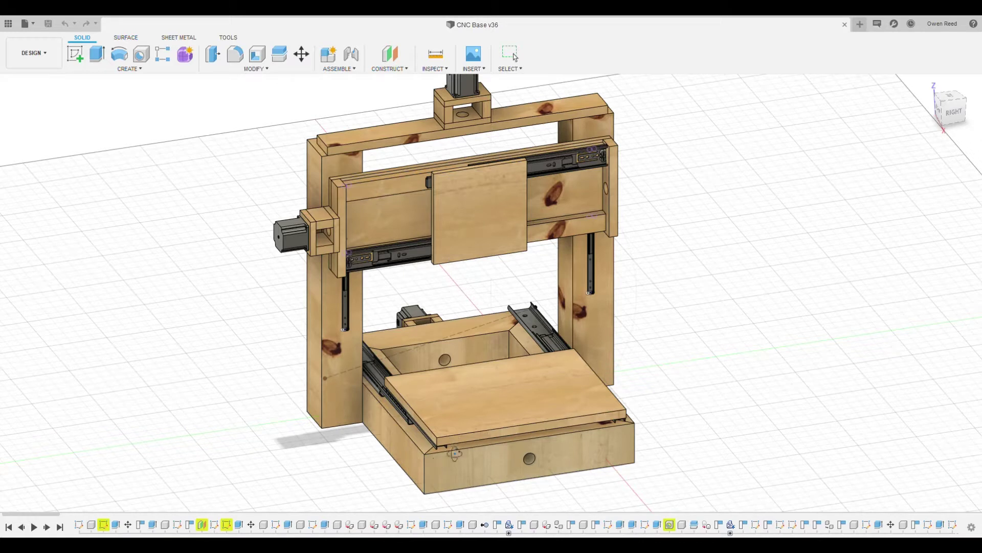
{"action": "key", "text": "Escape"}
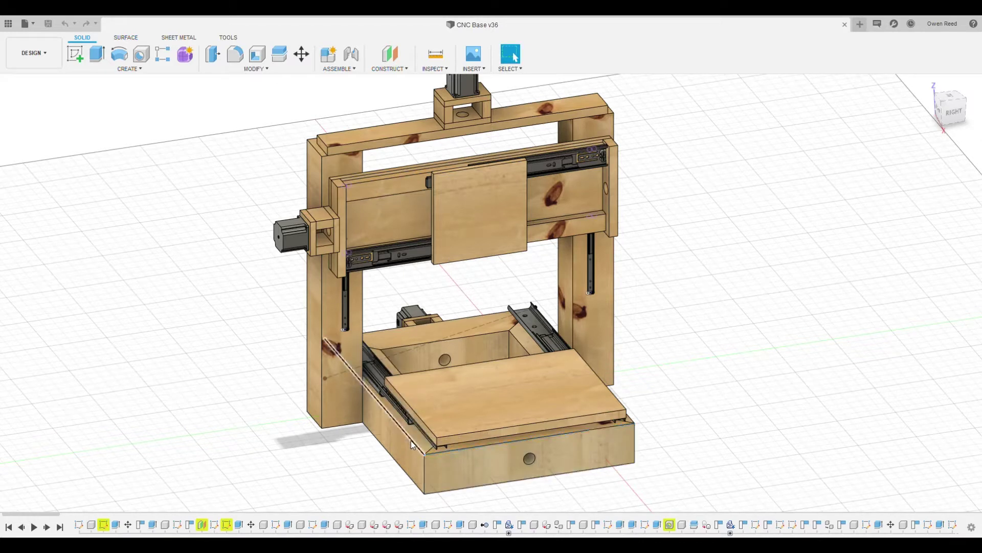
- Examine how the gantry uprights and cross carriage sit on the base frame, from the front, side and above
{"action": "scroll", "coordinate": [412, 444], "scroll_direction": "up", "scroll_amount": 3}
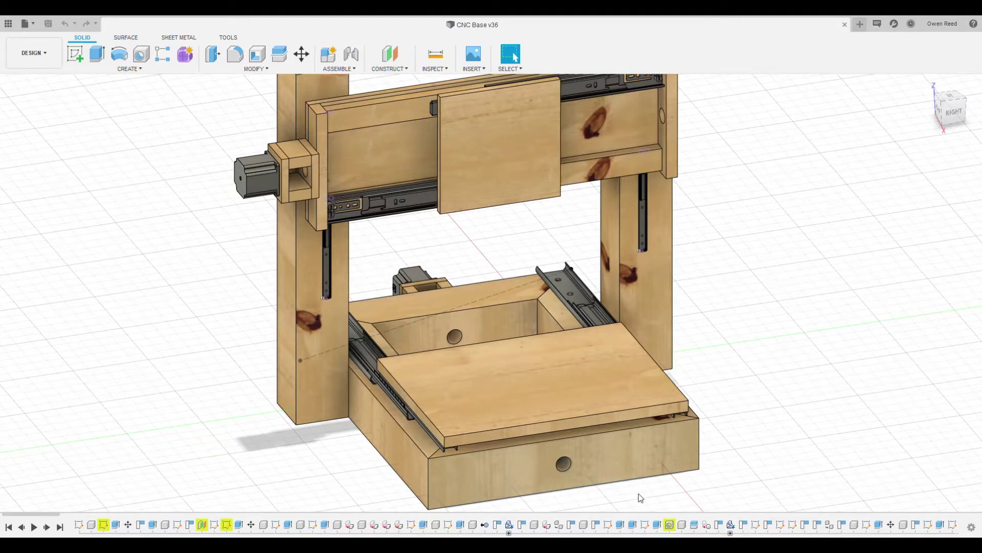
{"action": "scroll", "coordinate": [638, 493], "scroll_direction": "down", "scroll_amount": 2}
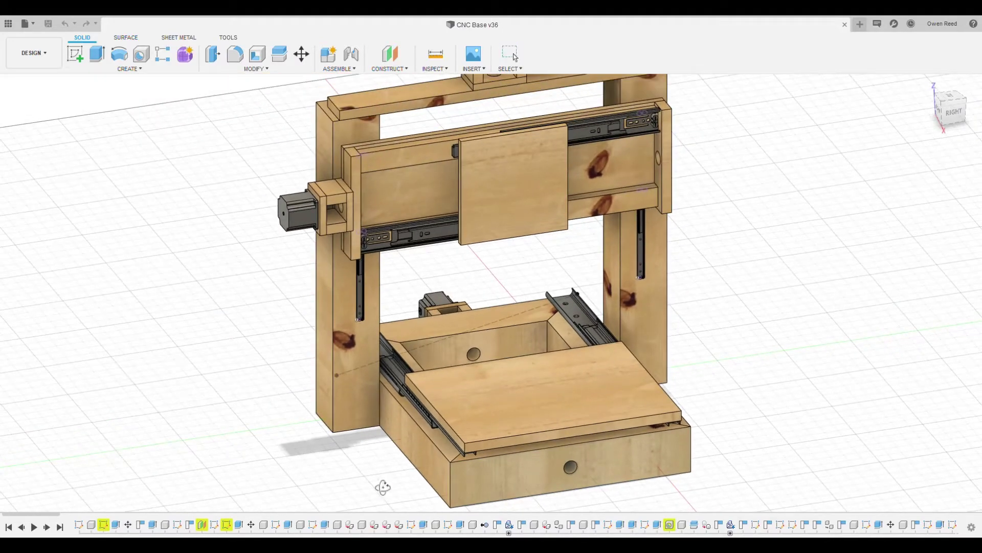
{"action": "middle_click_drag", "start_coordinate": [383, 487], "coordinate": [485, 441], "text": "shift"}
{"action": "middle_click_drag", "start_coordinate": [329, 333], "coordinate": [377, 340], "text": "shift"}
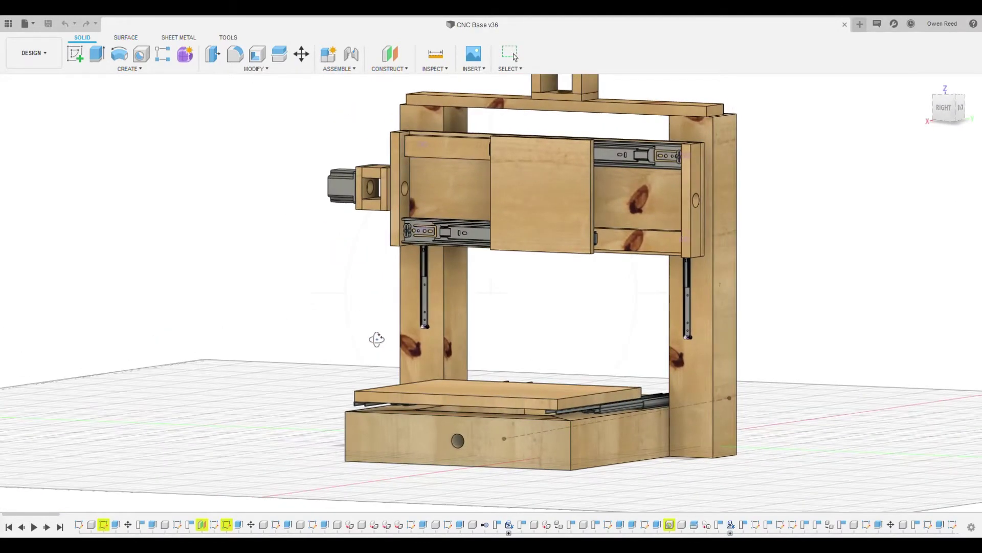
{"action": "middle_click_drag", "start_coordinate": [552, 353], "coordinate": [482, 351], "text": "shift"}
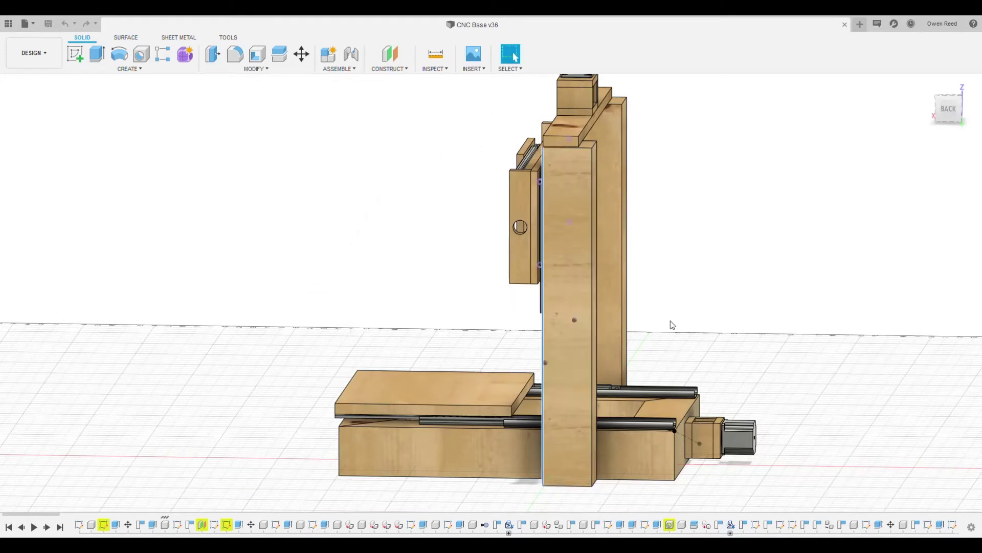
{"action": "middle_click_drag", "start_coordinate": [379, 265], "coordinate": [423, 272], "text": "shift"}
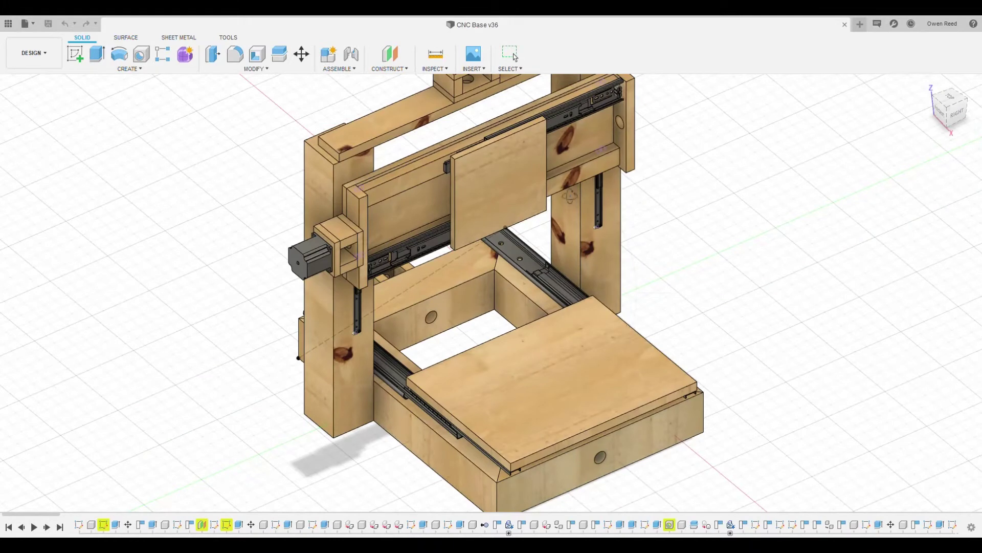
{"action": "left_click", "coordinate": [512, 53]}
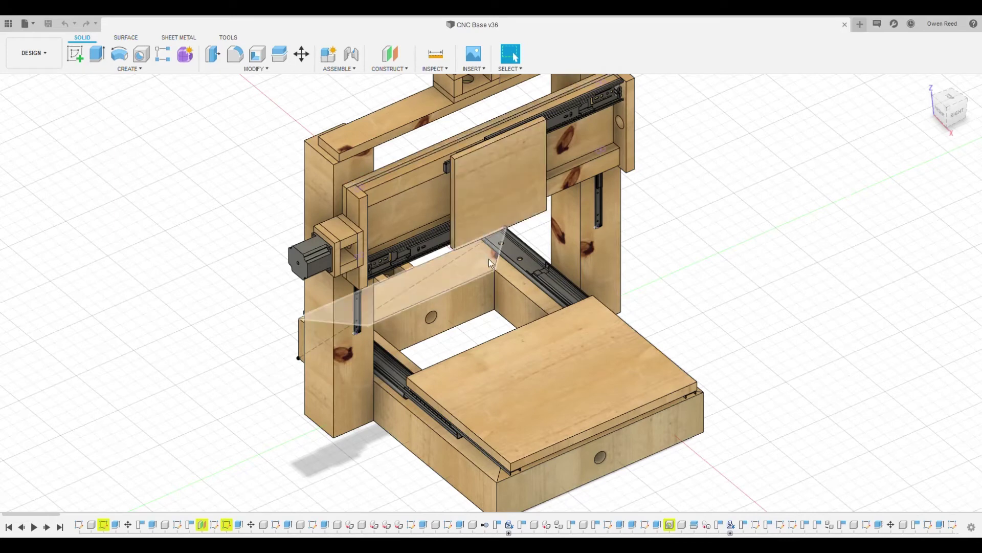
- Inspect the sliding work table and the drawer slides that carry it on the base frame
{"action": "scroll", "coordinate": [490, 328], "scroll_direction": "up", "scroll_amount": 3}
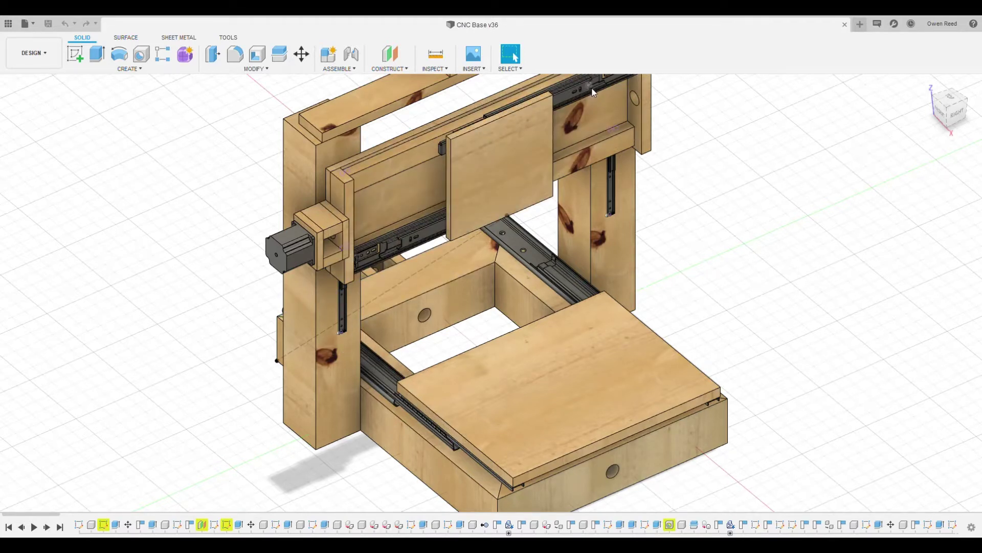
{"action": "scroll", "coordinate": [604, 92], "scroll_direction": "down", "scroll_amount": 5}
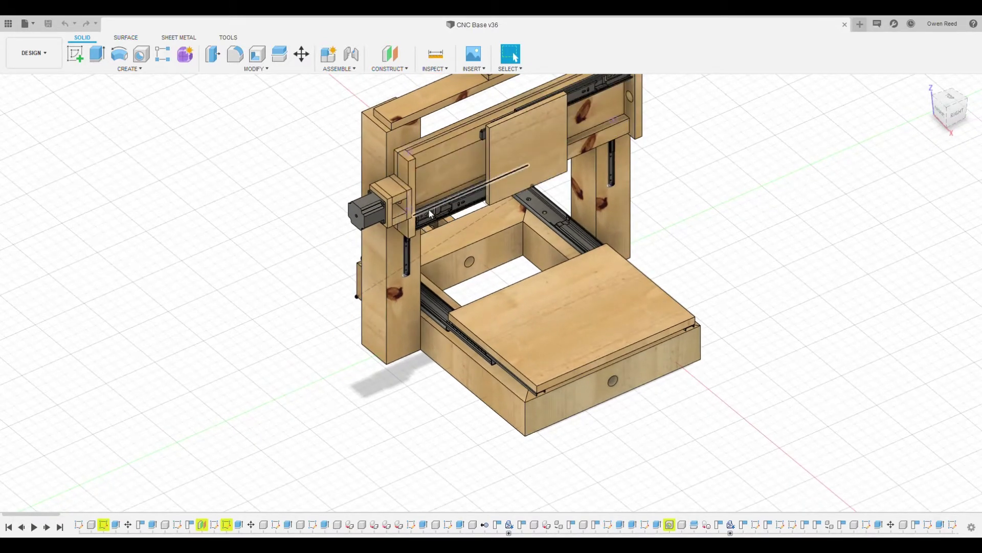
{"action": "scroll", "coordinate": [529, 352], "scroll_direction": "up", "scroll_amount": 3}
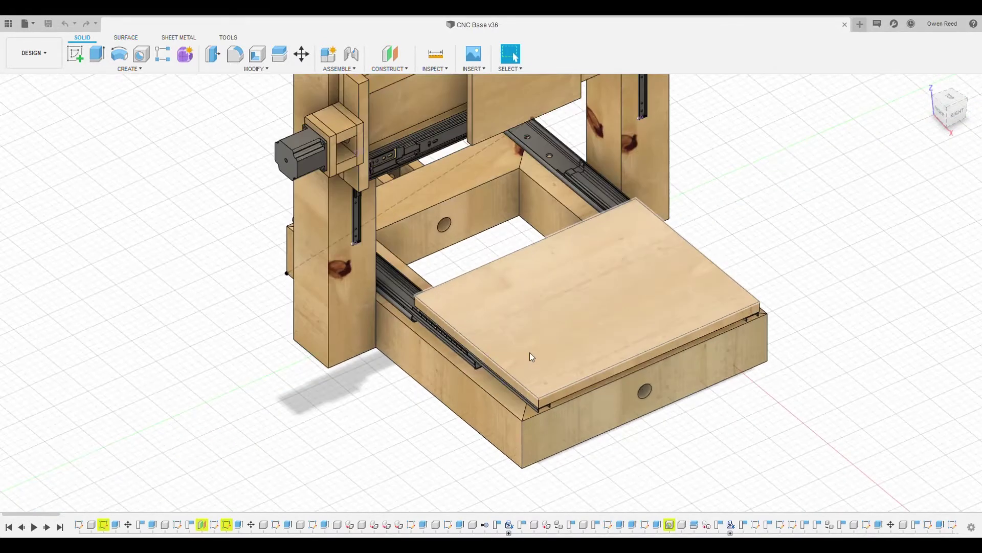
{"action": "scroll", "coordinate": [532, 361], "scroll_direction": "up", "scroll_amount": 4}
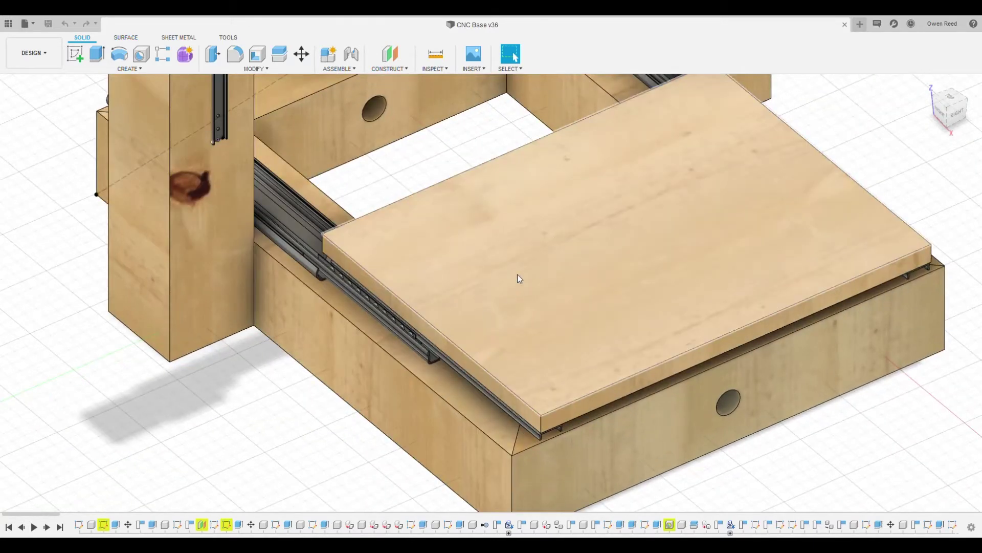
{"action": "scroll", "coordinate": [459, 328], "scroll_direction": "down", "scroll_amount": 1}
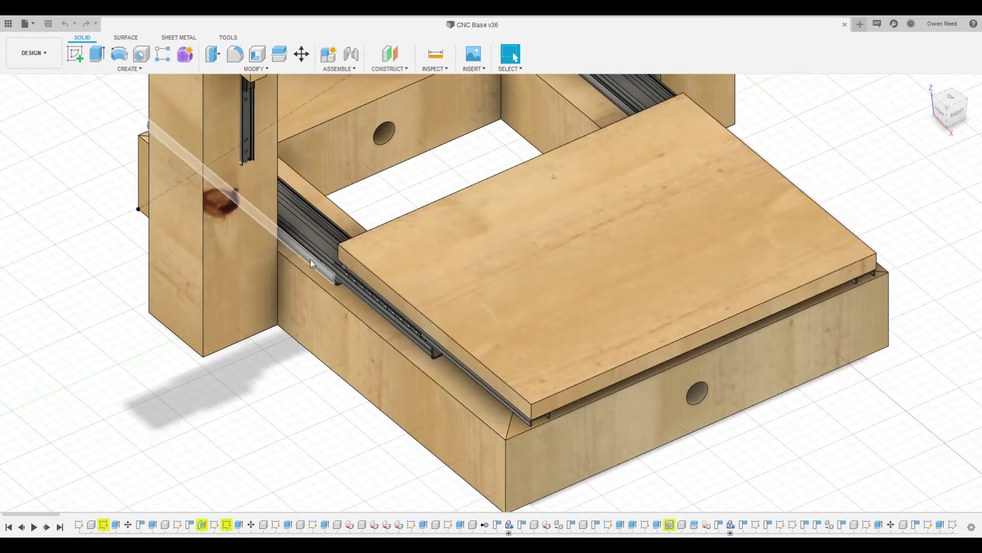
{"action": "scroll", "coordinate": [587, 354], "scroll_direction": "down", "scroll_amount": 2}
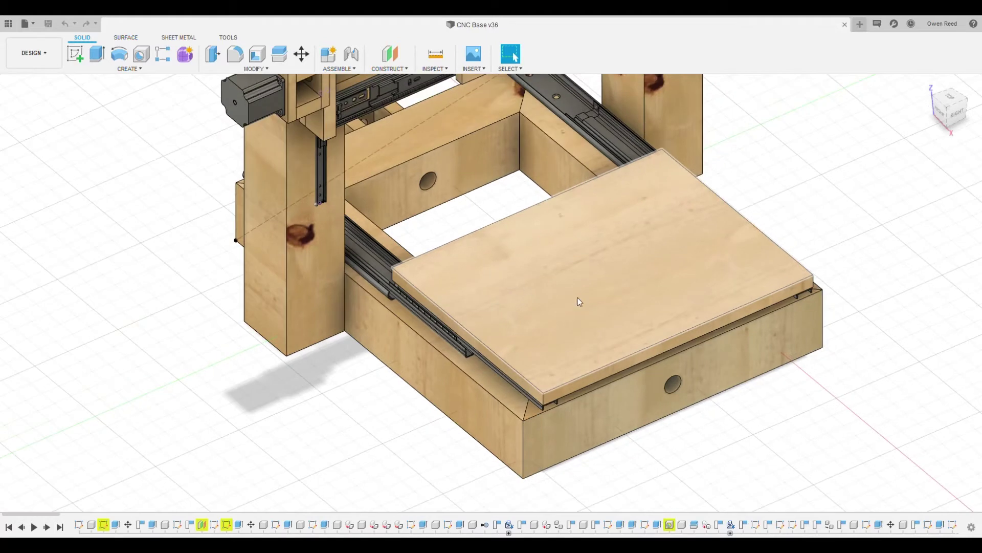
{"action": "scroll", "coordinate": [643, 294], "scroll_direction": "down", "scroll_amount": 3}
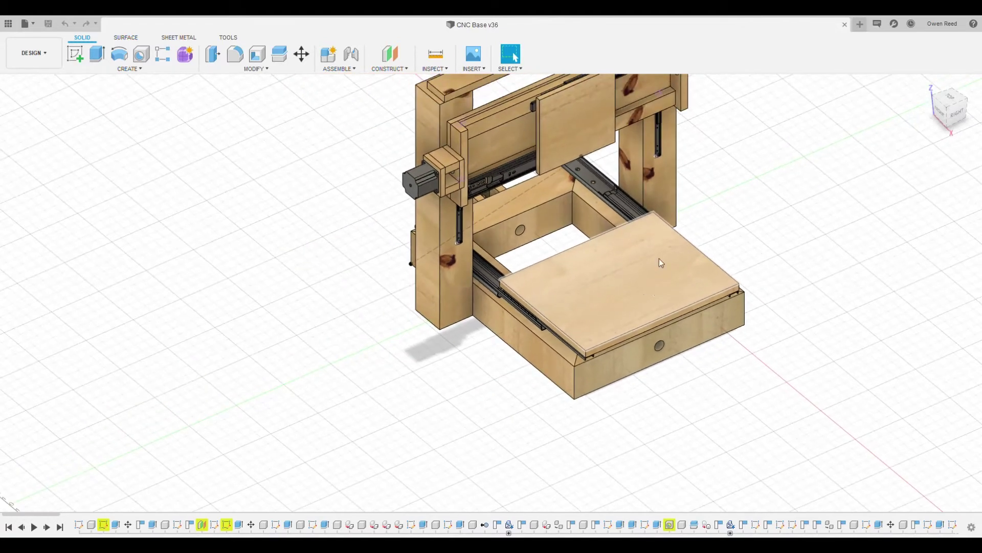
{"action": "scroll", "coordinate": [557, 121], "scroll_direction": "down", "scroll_amount": 2}
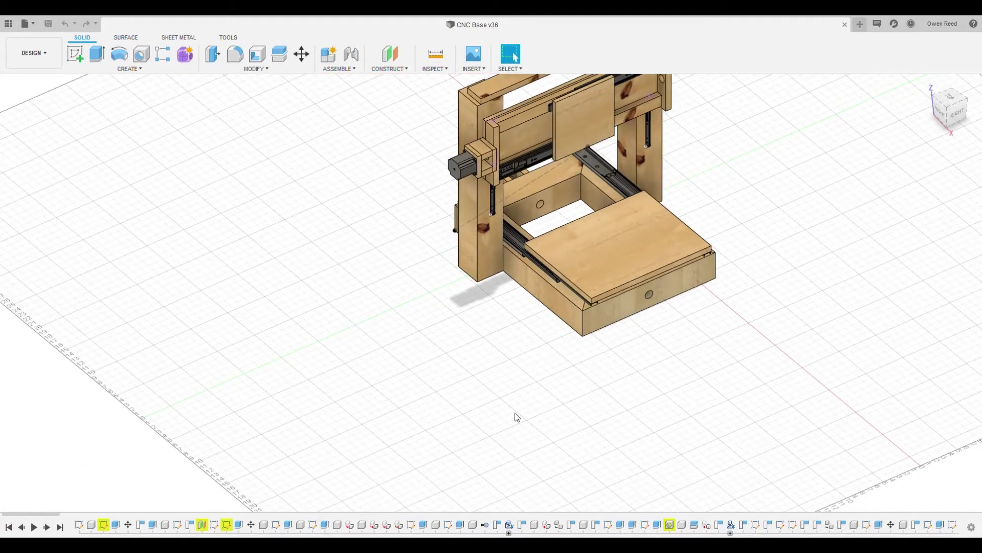
- Review the machine's axis layout from above, straight from the front and around to the rear
{"action": "middle_click_drag", "start_coordinate": [408, 358], "coordinate": [344, 299], "text": "shift"}
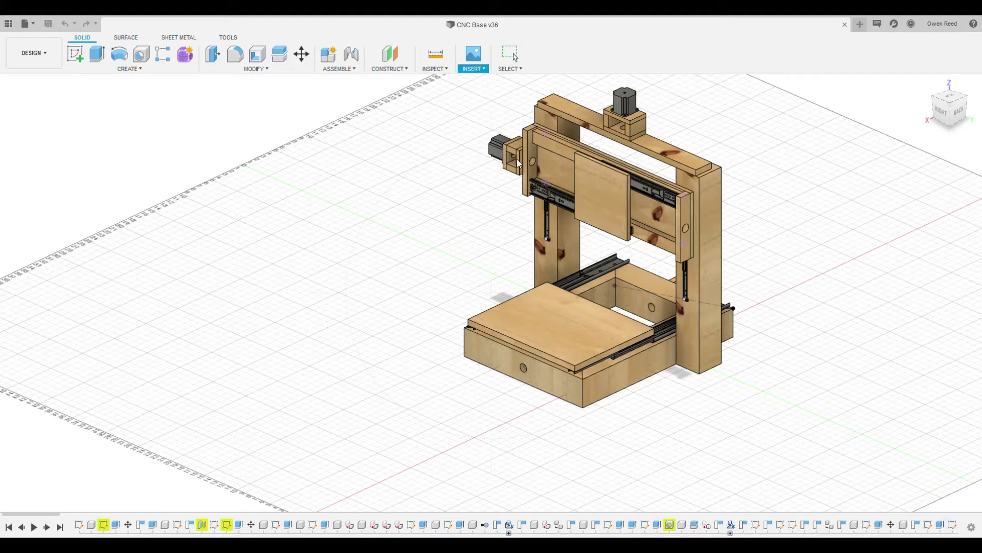
{"action": "middle_click_drag", "start_coordinate": [320, 305], "coordinate": [610, 314]}
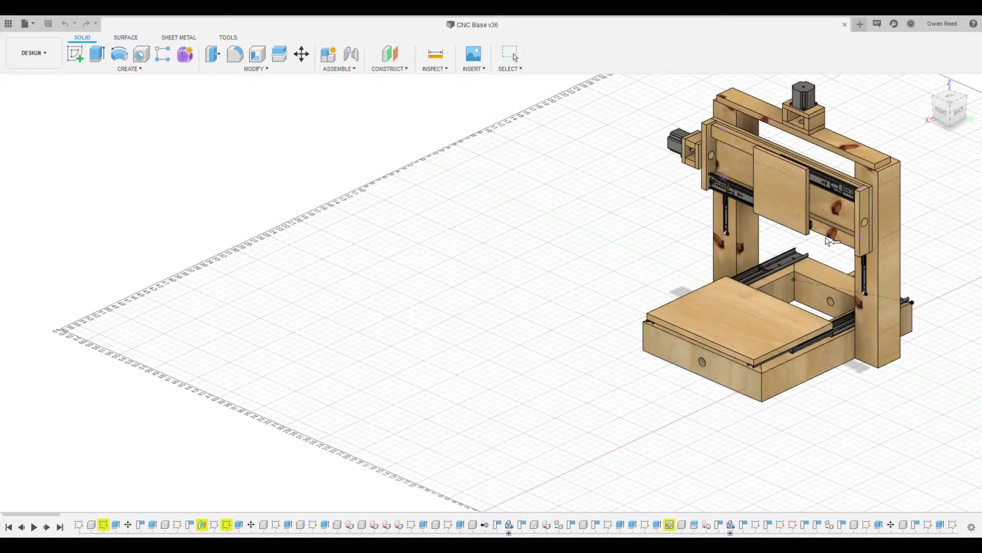
{"action": "middle_click_drag", "start_coordinate": [768, 318], "coordinate": [609, 465], "text": "shift"}
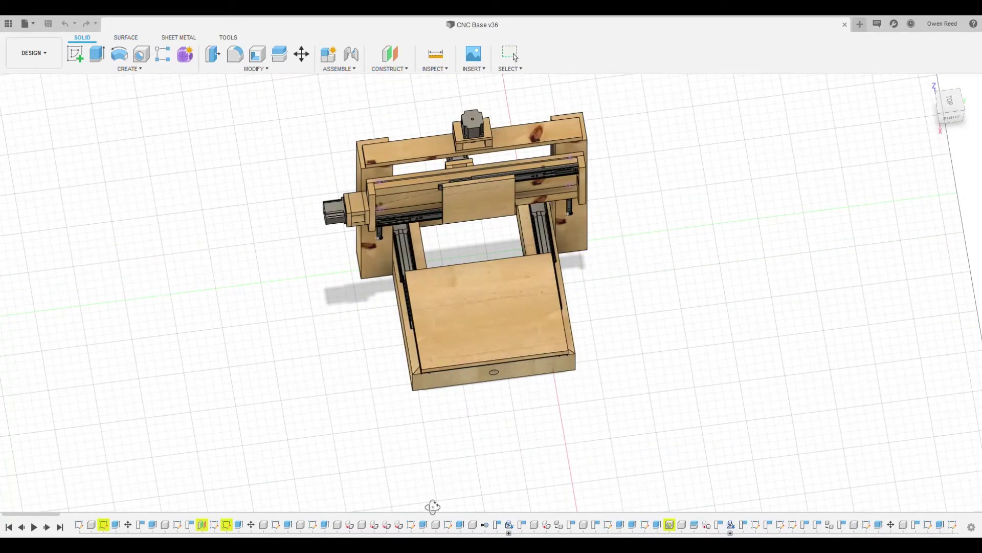
{"action": "middle_click_drag", "start_coordinate": [431, 506], "coordinate": [400, 428], "text": "shift"}
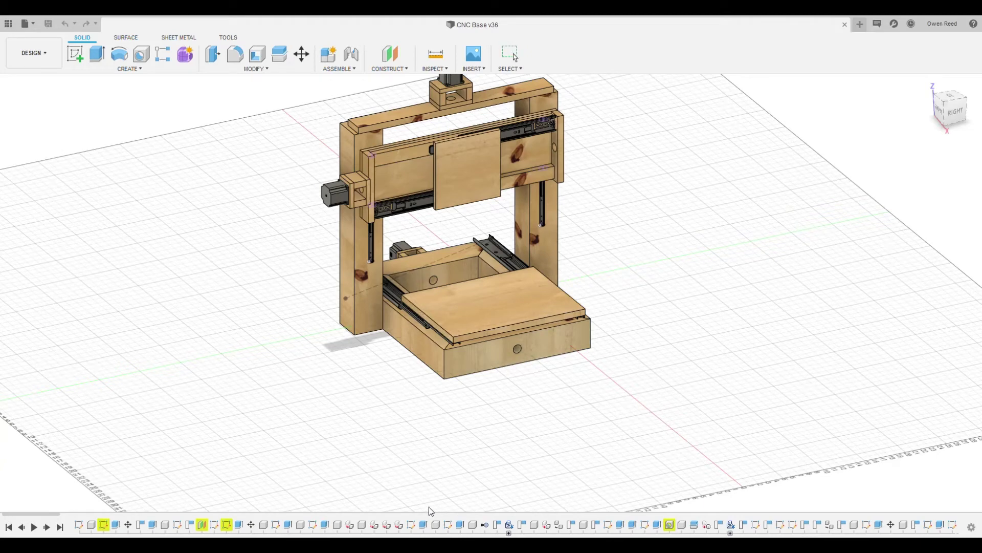
{"action": "middle_click_drag", "start_coordinate": [469, 457], "coordinate": [440, 434], "text": "shift"}
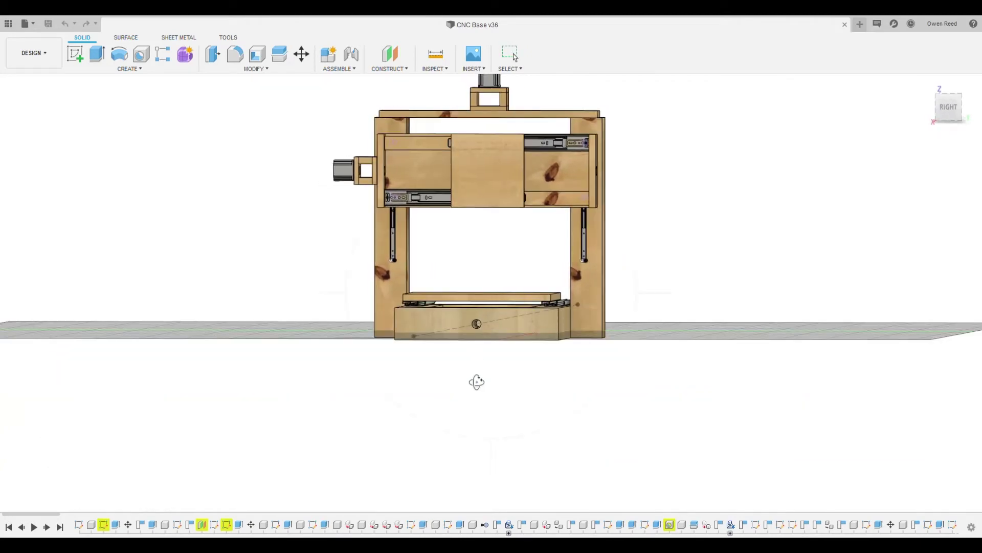
{"action": "middle_click_drag", "start_coordinate": [476, 381], "coordinate": [484, 379], "text": "shift"}
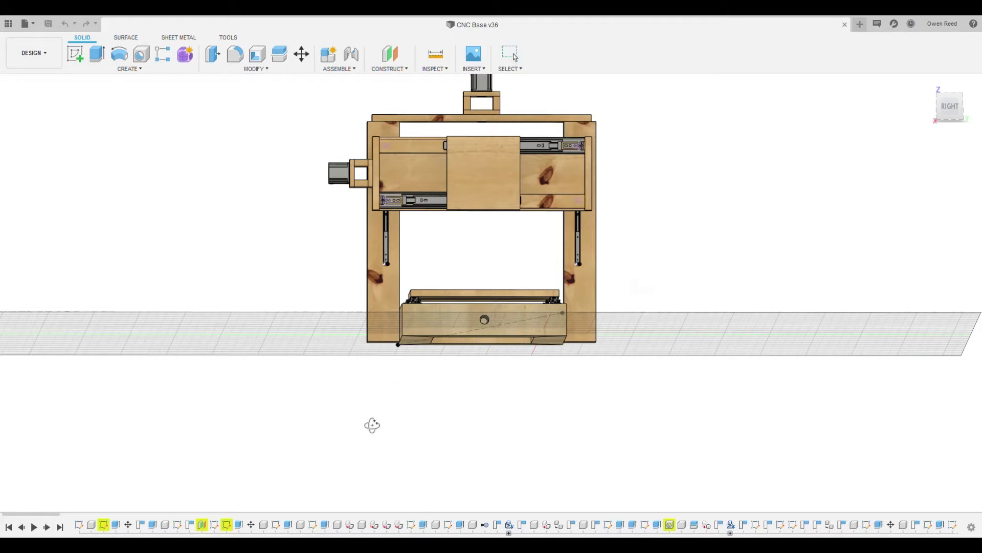
{"action": "middle_click_drag", "start_coordinate": [373, 423], "coordinate": [455, 438], "text": "shift"}
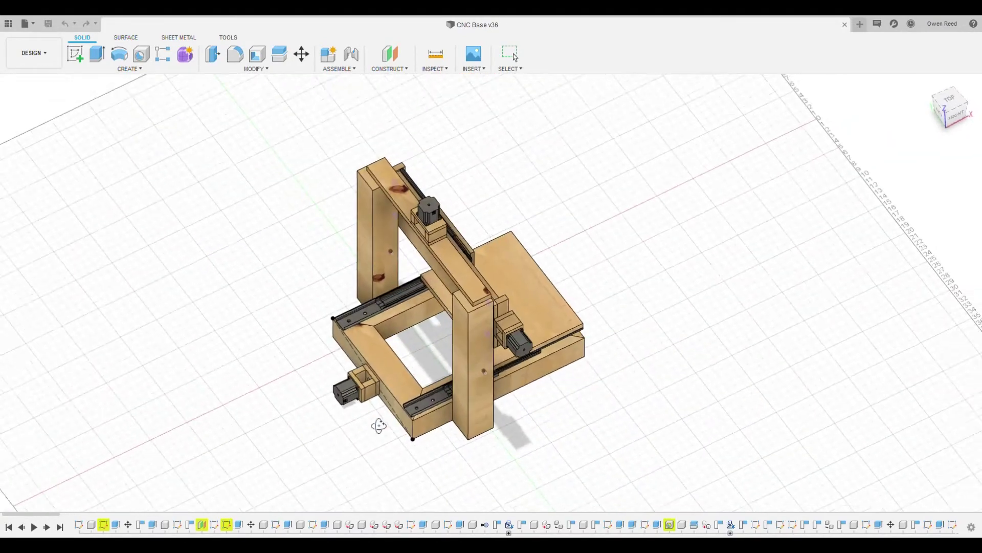
- Inspect the rear stepper motor and its wooden mounting box on the base frame up close
{"action": "scroll", "coordinate": [377, 423], "scroll_direction": "up", "scroll_amount": 10}
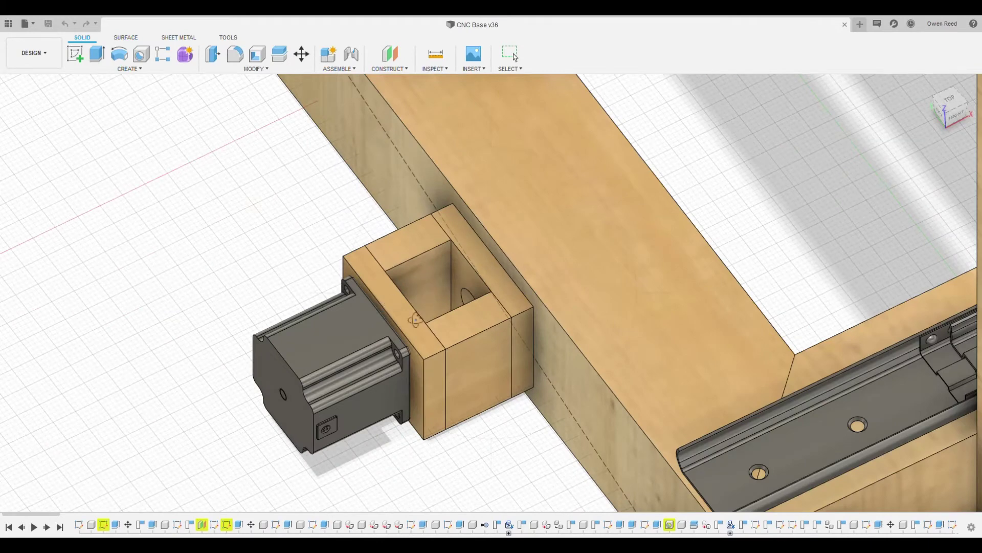
{"action": "scroll", "coordinate": [504, 399], "scroll_direction": "down", "scroll_amount": 5}
{"action": "scroll", "coordinate": [499, 404], "scroll_direction": "up", "scroll_amount": 2}
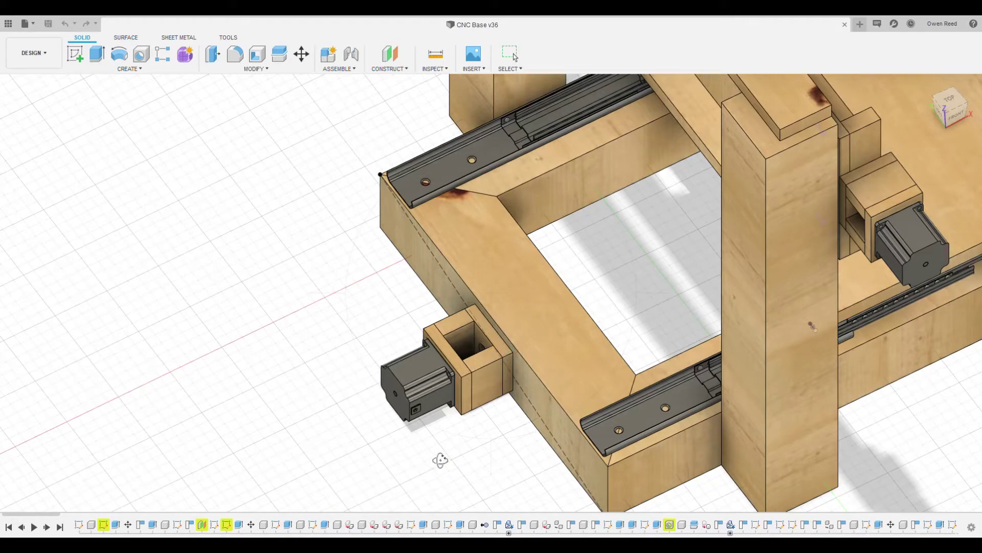
{"action": "mouse_move", "coordinate": [480, 446]}
{"action": "middle_mouse_down", "text": "shift"}
{"action": "mouse_move", "coordinate": [406, 428]}
{"action": "mouse_move", "coordinate": [479, 430]}
{"action": "middle_mouse_up", "text": "shift"}
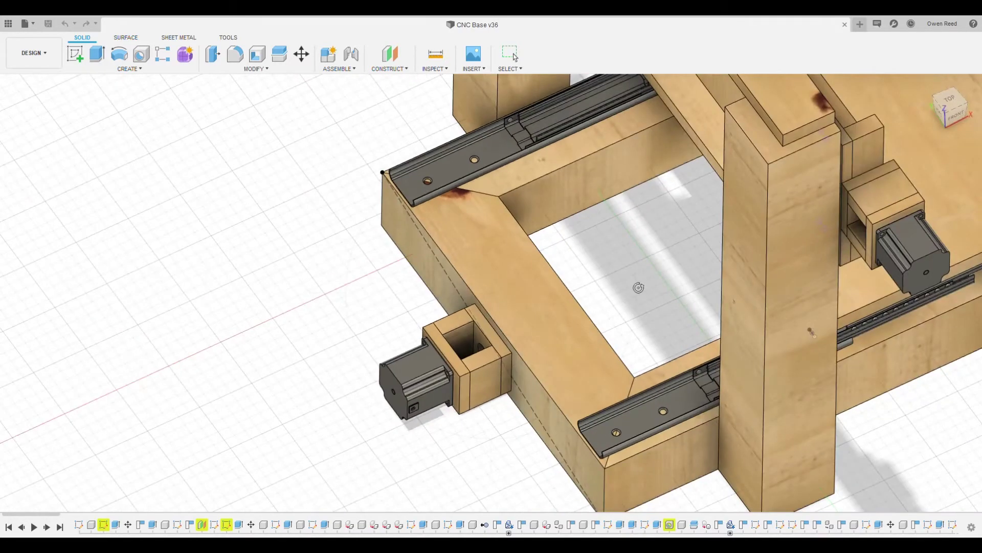
- Nudge the base frame's rear board slightly outward toward the stepper motor mount
{"action": "middle_click_drag", "start_coordinate": [638, 287], "coordinate": [671, 267], "text": "shift"}
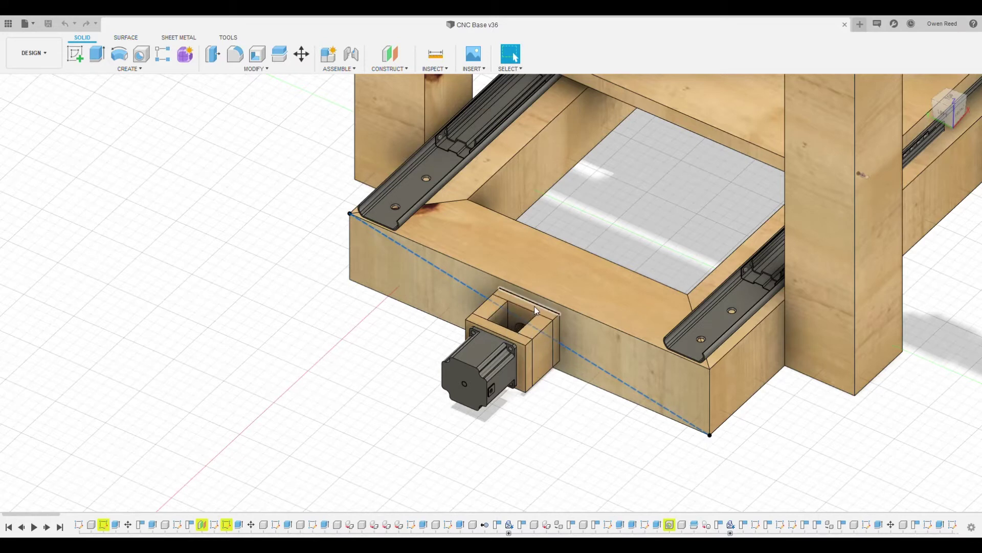
{"action": "left_click_drag", "start_coordinate": [560, 293], "coordinate": [561, 296]}
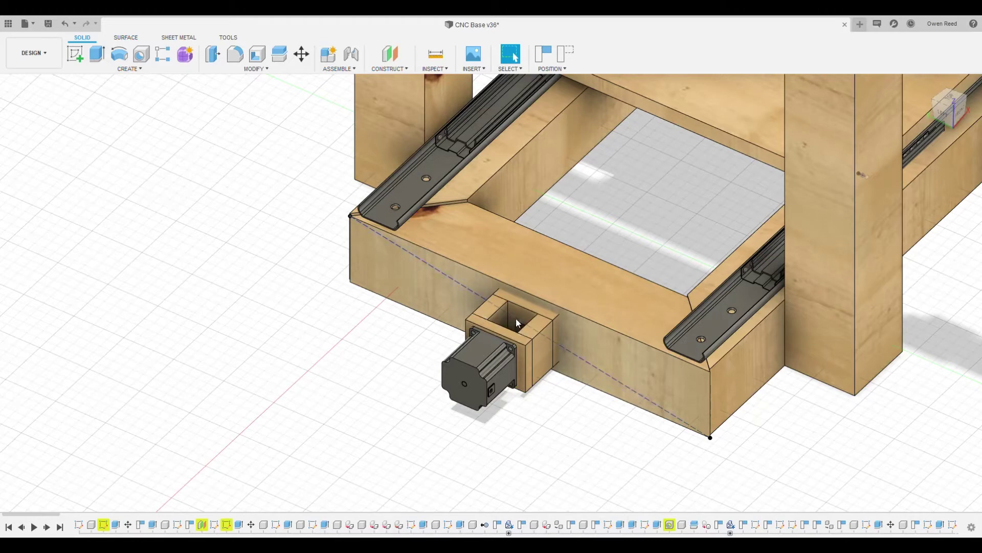
{"action": "scroll", "coordinate": [538, 376], "scroll_direction": "down", "scroll_amount": 3}
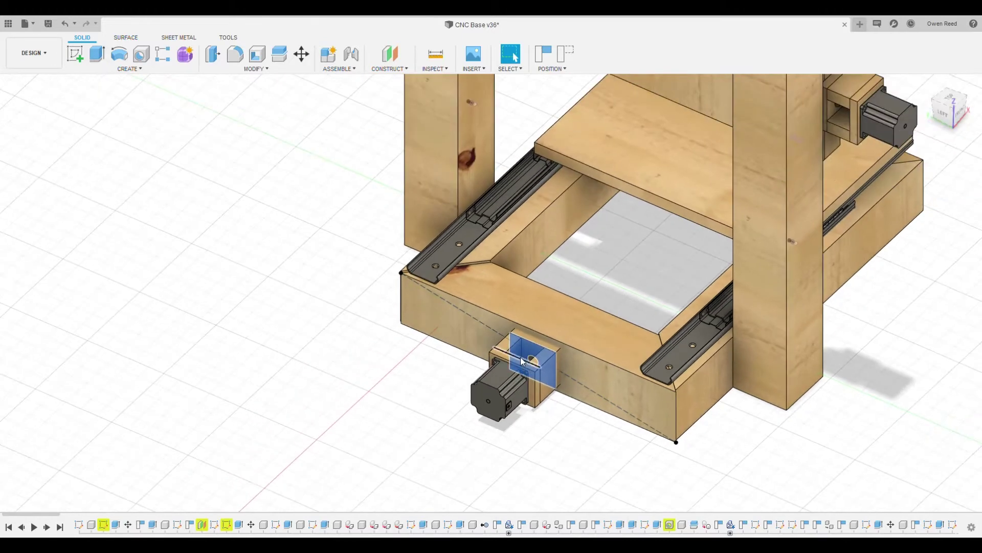
- Examine the base frame opening and rear stepper motor mount from the front, the rear and the side of the machine
{"action": "left_click", "coordinate": [499, 502]}
{"action": "middle_click_drag", "start_coordinate": [446, 422], "coordinate": [329, 415], "text": "shift"}
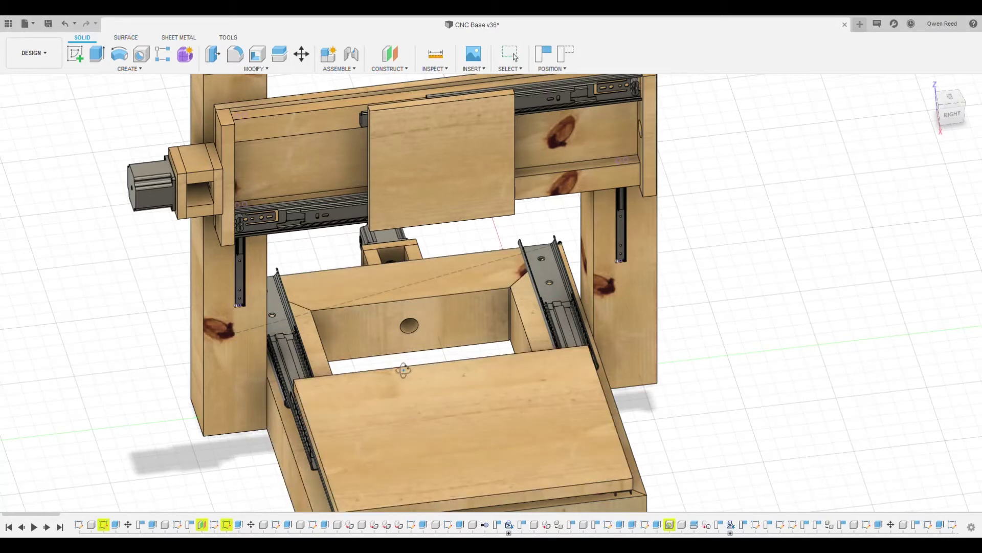
{"action": "middle_click_drag", "start_coordinate": [401, 369], "coordinate": [577, 328], "text": "shift"}
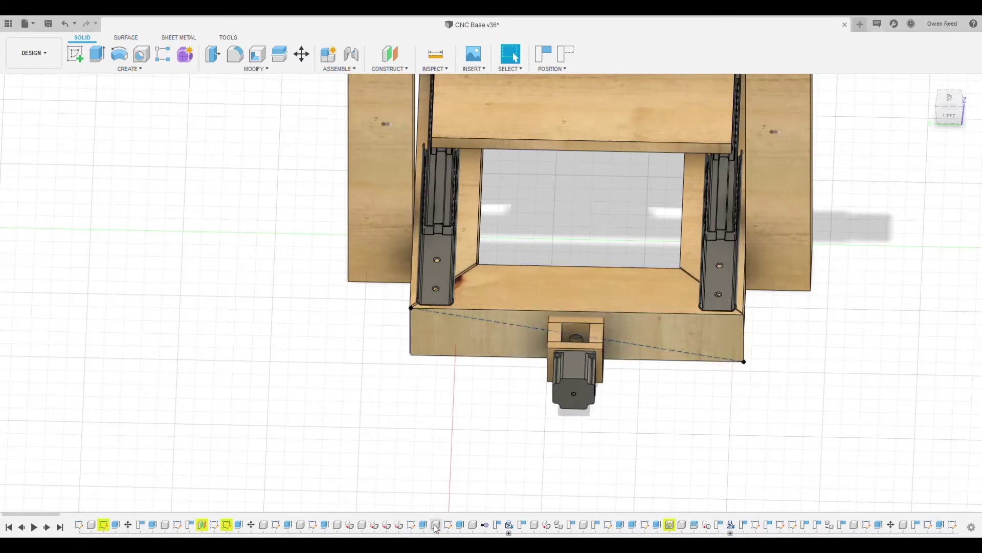
{"action": "scroll", "coordinate": [453, 448], "scroll_direction": "down", "scroll_amount": 5}
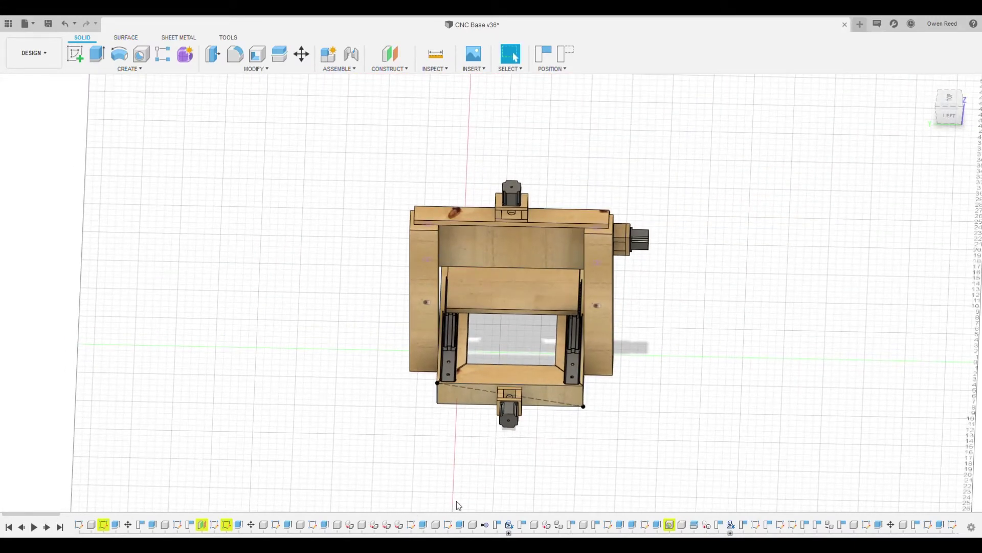
{"action": "middle_click_drag", "start_coordinate": [463, 476], "coordinate": [395, 461], "text": "shift"}
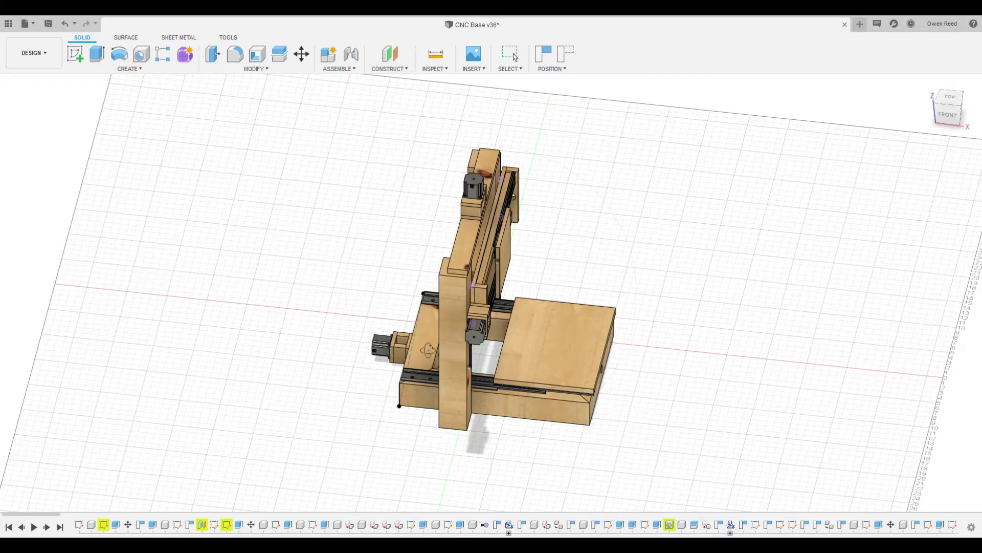
{"action": "scroll", "coordinate": [533, 353], "scroll_direction": "up", "scroll_amount": 3}
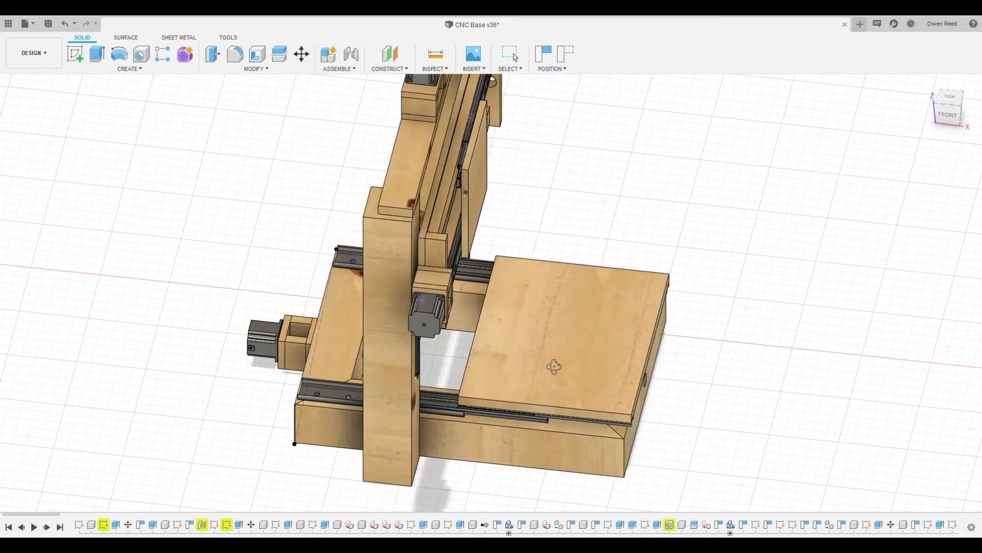
{"action": "scroll", "coordinate": [583, 367], "scroll_direction": "down", "scroll_amount": 3}
- Inspect the front of the gantry, including the crossbeam, its horizontal drawer slides and the square carriage plate
{"action": "left_click_drag", "start_coordinate": [426, 498], "coordinate": [378, 496]}
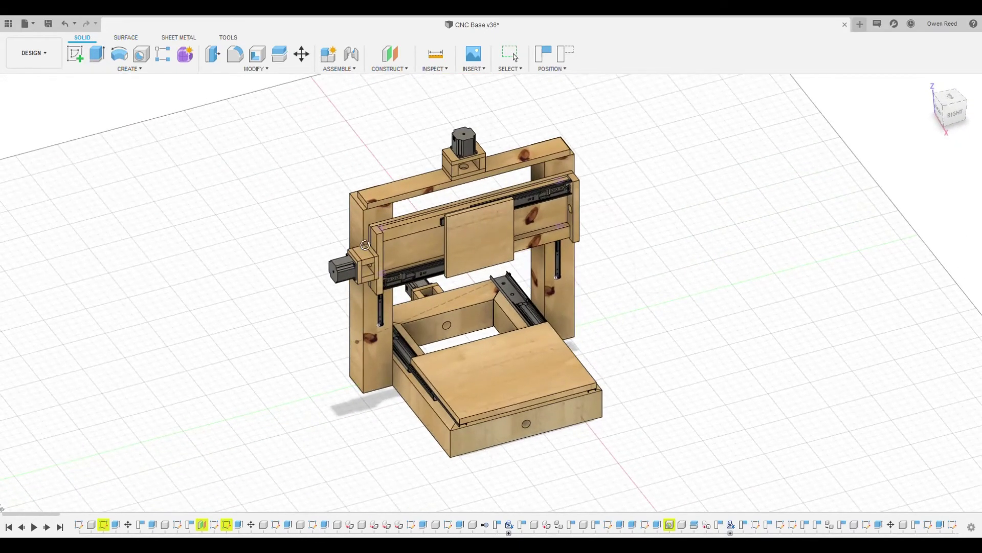
{"action": "scroll", "coordinate": [469, 279], "scroll_direction": "up", "scroll_amount": 2}
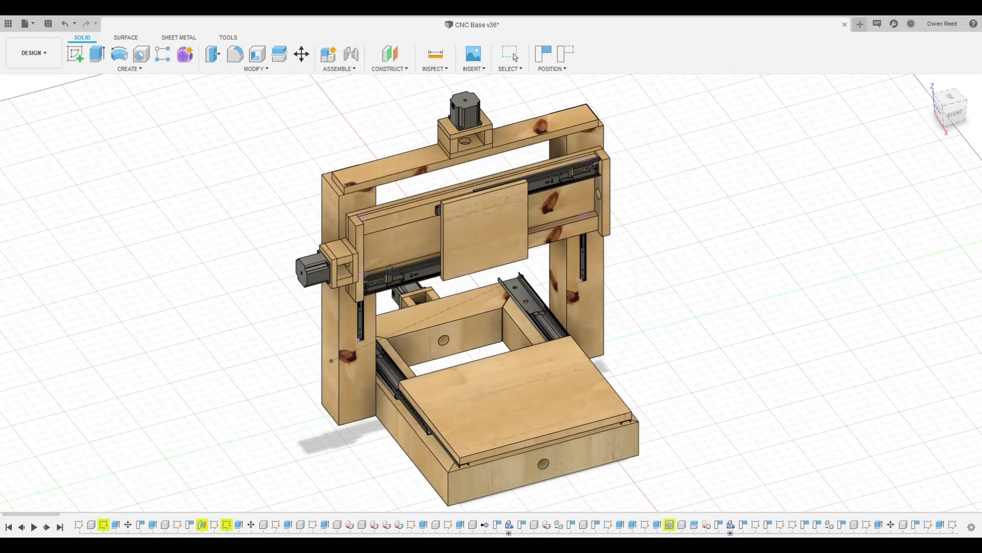
{"action": "left_click", "coordinate": [516, 57]}
{"action": "scroll", "coordinate": [381, 244], "scroll_direction": "up", "scroll_amount": 3}
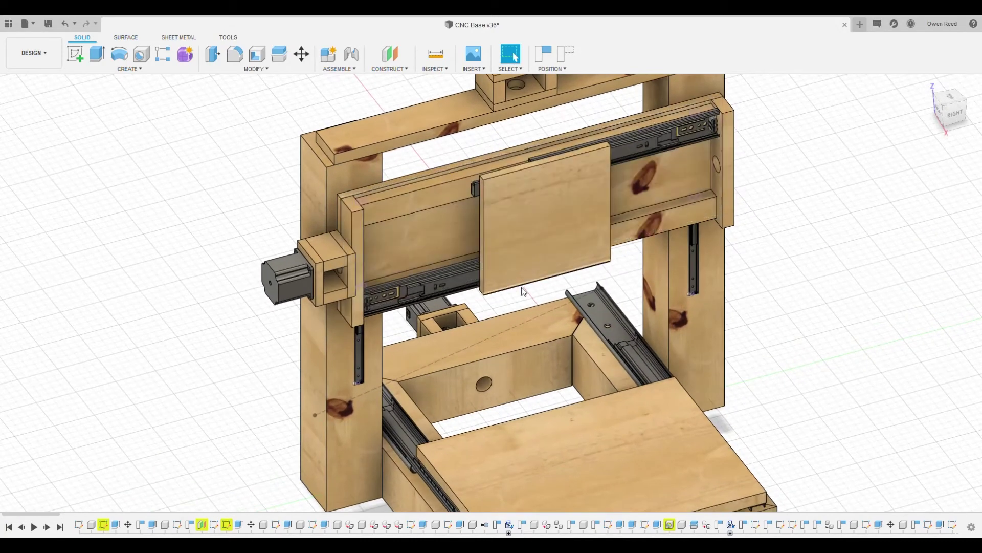
{"action": "scroll", "coordinate": [524, 291], "scroll_direction": "down", "scroll_amount": 5}
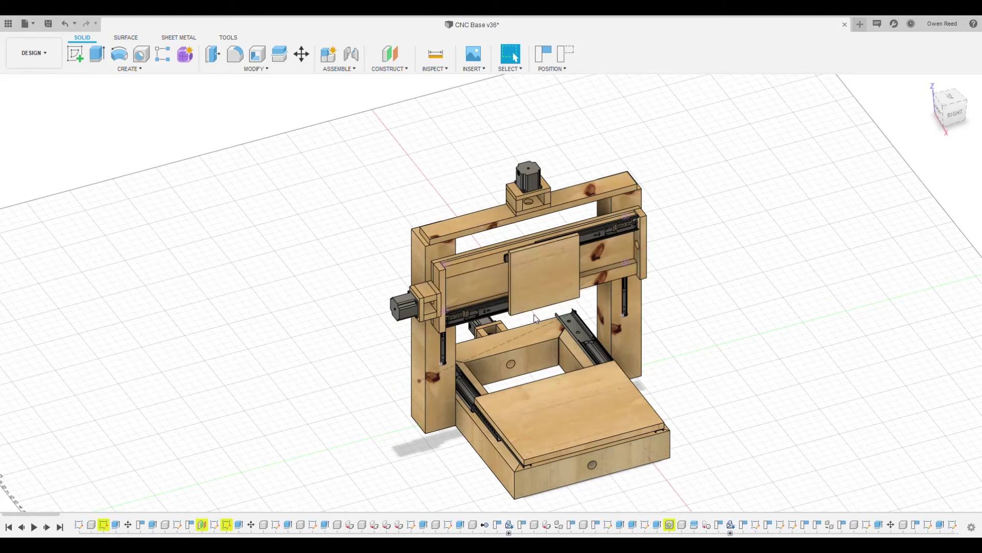
{"action": "scroll", "coordinate": [452, 340], "scroll_direction": "down", "scroll_amount": 2}
{"action": "scroll", "coordinate": [473, 300], "scroll_direction": "up", "scroll_amount": 5}
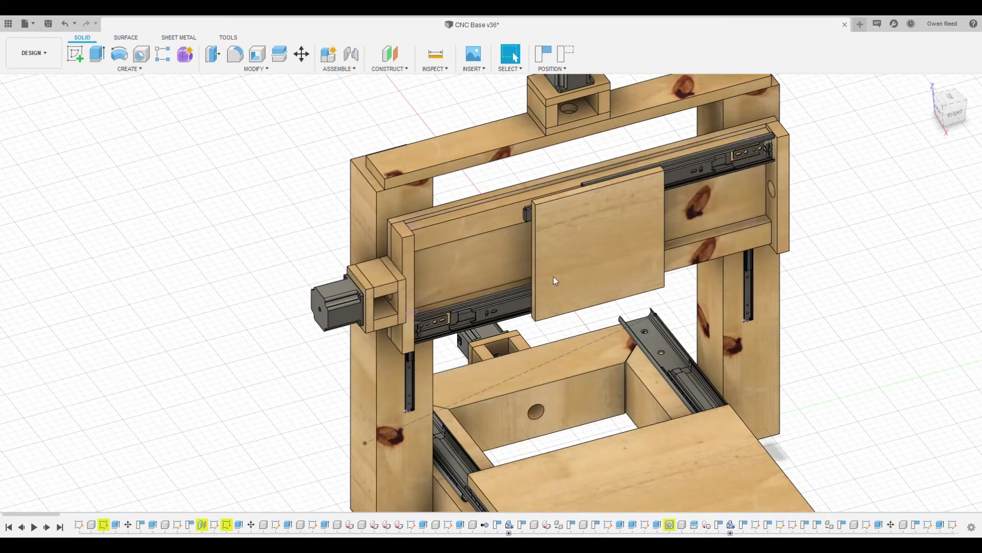
{"action": "scroll", "coordinate": [554, 278], "scroll_direction": "down", "scroll_amount": 3}
- Inspect the rear of the base frame and how the gantry uprights attach to its sides
{"action": "middle_click_drag", "start_coordinate": [436, 504], "coordinate": [559, 357], "text": "shift"}
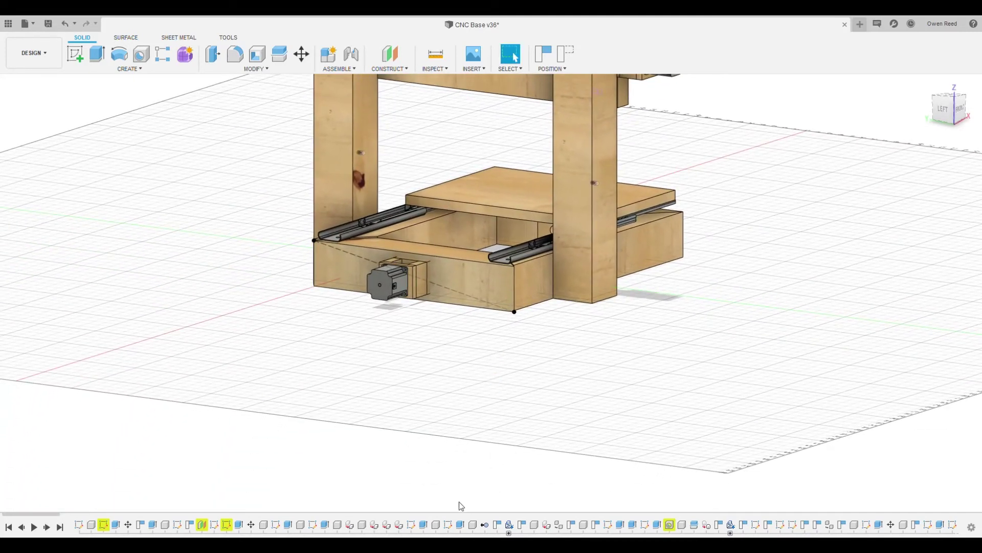
{"action": "middle_click_drag", "start_coordinate": [436, 410], "coordinate": [340, 430]}
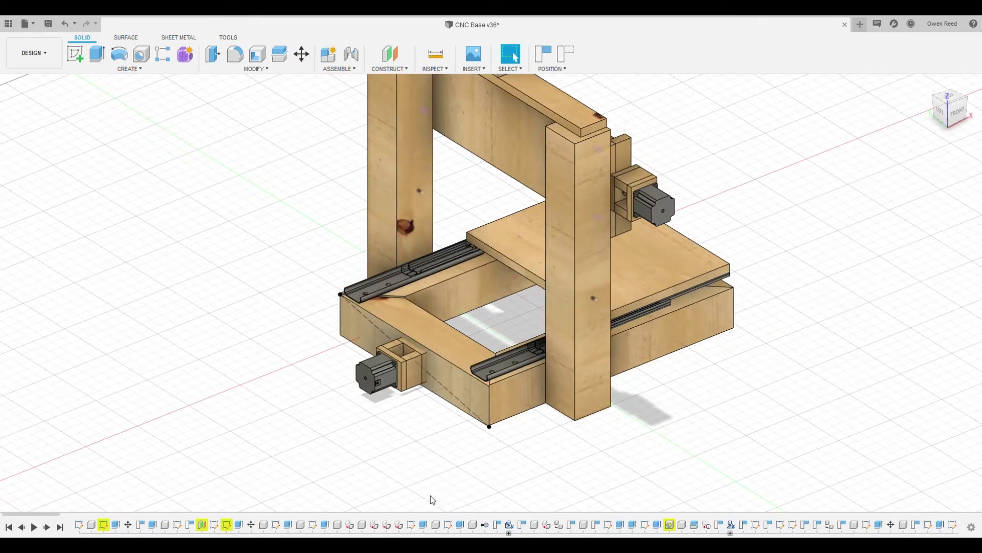
{"action": "middle_click_drag", "start_coordinate": [438, 495], "coordinate": [500, 452], "text": "shift"}
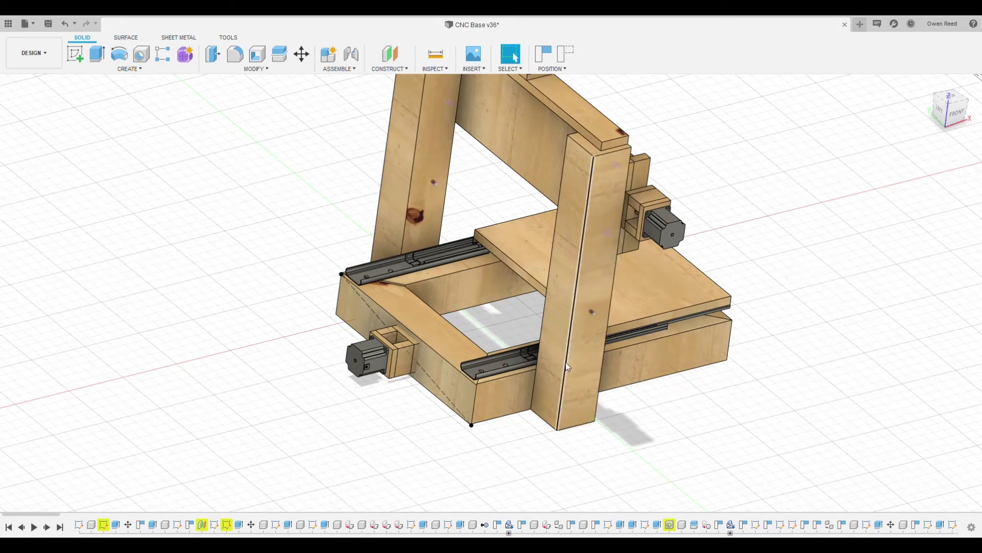
{"action": "left_click", "coordinate": [434, 505]}
- Review the gantry's moving parts from the front, including the carriage plate, vertical slides, and side and top stepper motor mounts
{"action": "left_click_drag", "start_coordinate": [759, 338], "coordinate": [658, 340]}
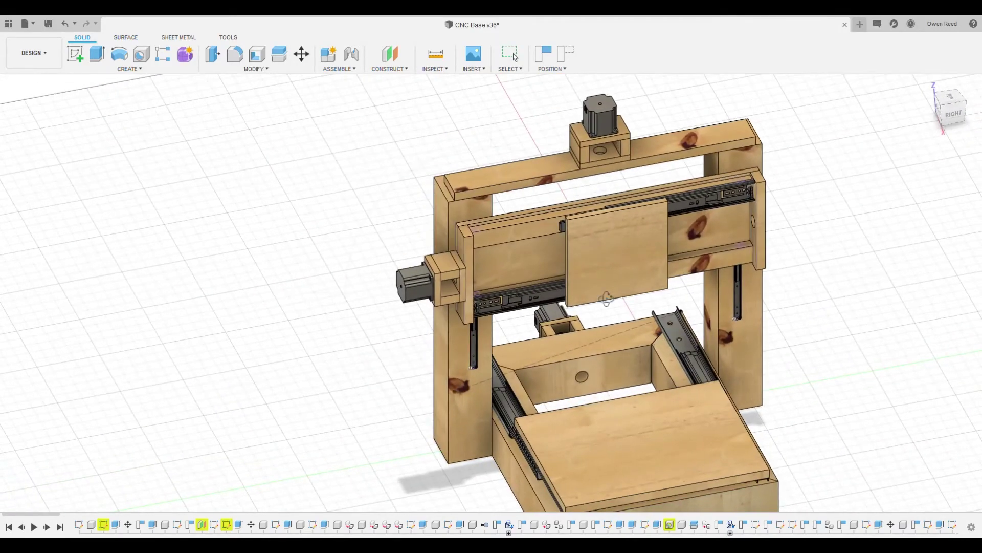
{"action": "key", "text": "Escape"}
{"action": "scroll", "coordinate": [564, 308], "scroll_direction": "up", "scroll_amount": 2}
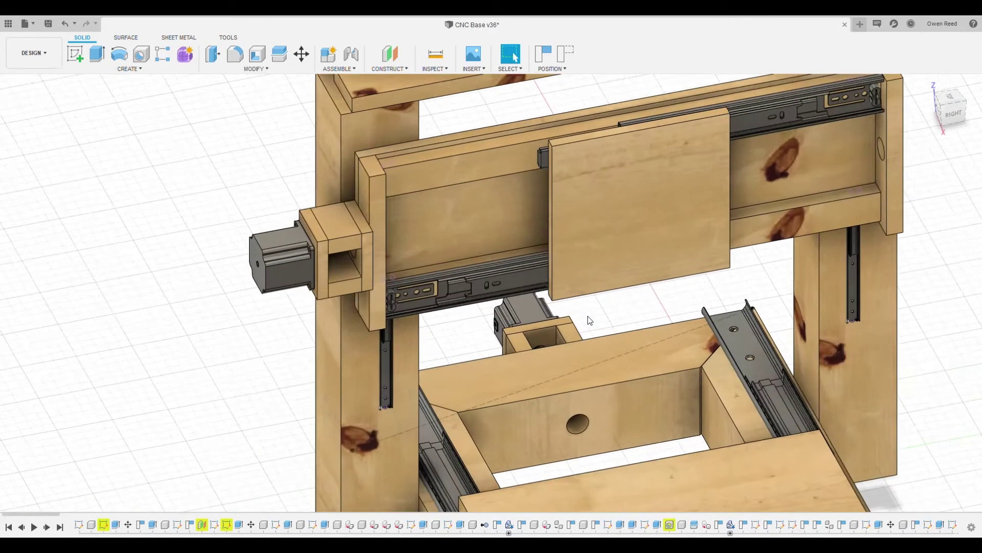
{"action": "scroll", "coordinate": [634, 332], "scroll_direction": "down", "scroll_amount": 6}
{"action": "scroll", "coordinate": [771, 344], "scroll_direction": "up", "scroll_amount": 3}
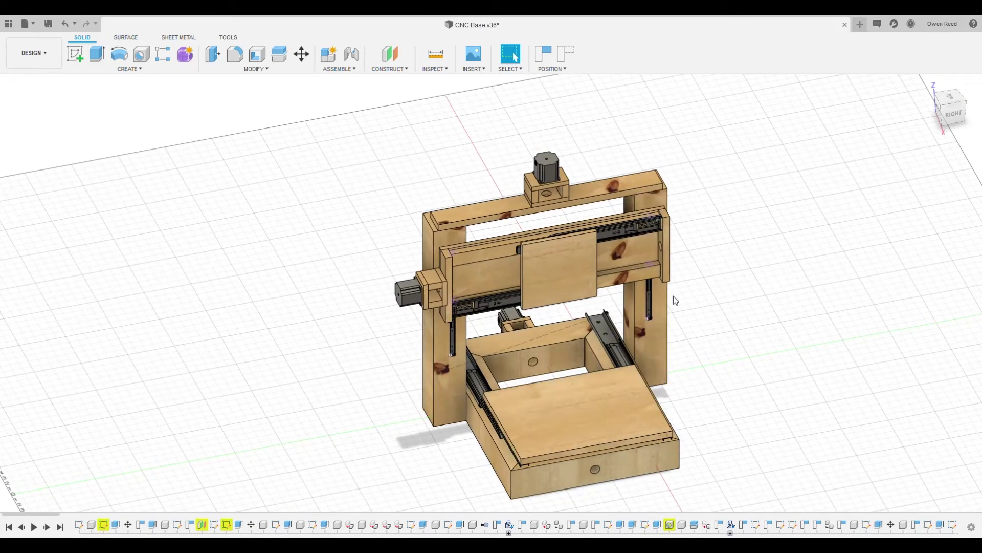
{"action": "scroll", "coordinate": [589, 220], "scroll_direction": "up", "scroll_amount": 2}
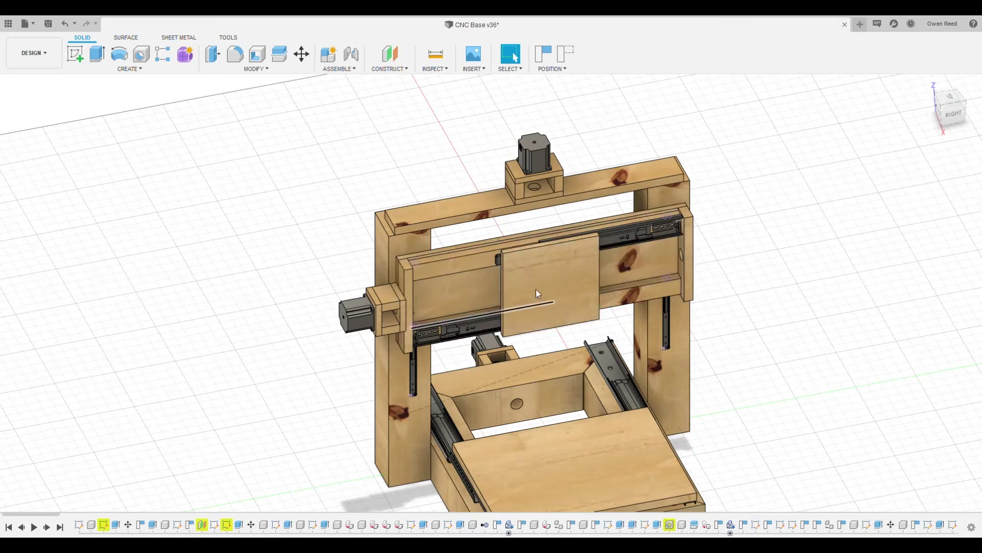
{"action": "scroll", "coordinate": [509, 406], "scroll_direction": "down", "scroll_amount": 2}
{"action": "scroll", "coordinate": [530, 386], "scroll_direction": "up", "scroll_amount": 2}
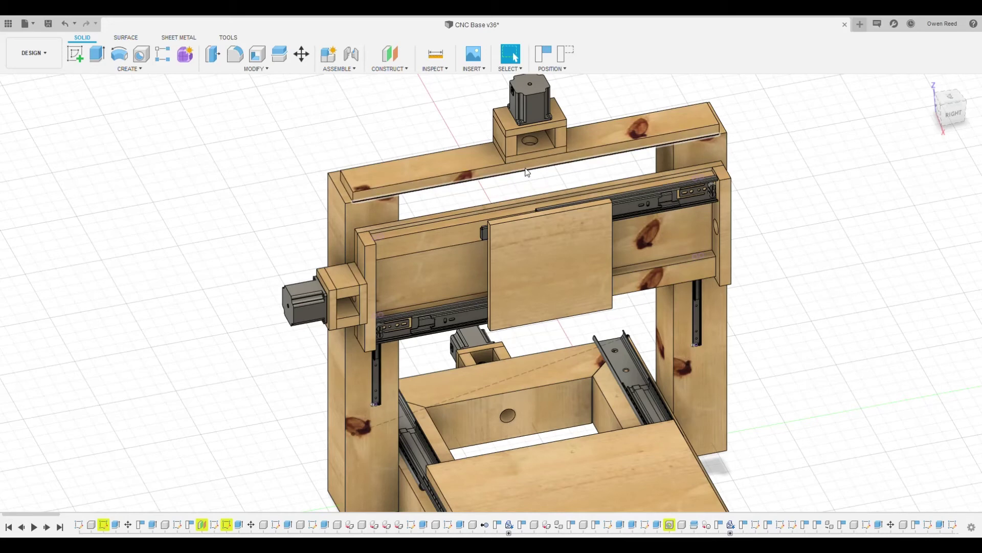
{"action": "scroll", "coordinate": [527, 172], "scroll_direction": "down", "scroll_amount": 3}
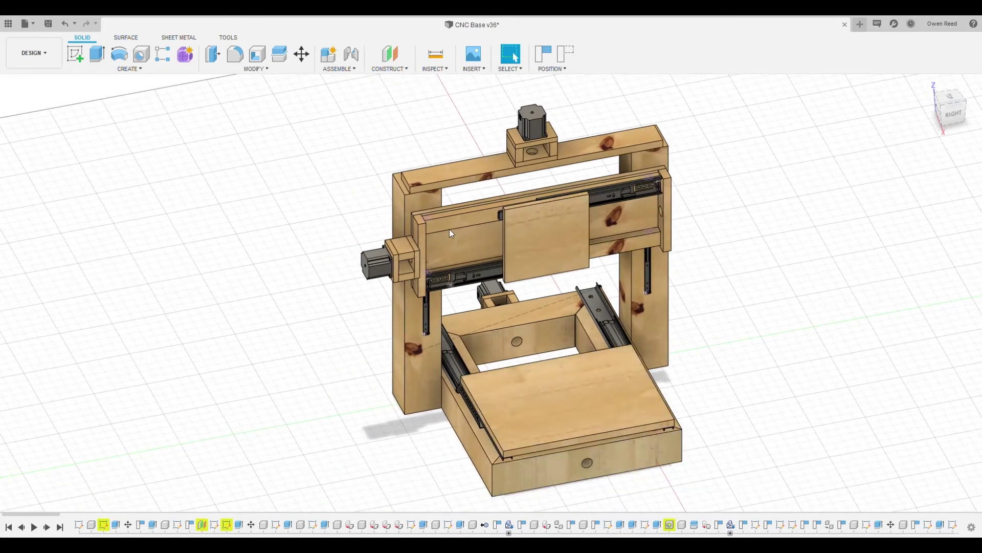